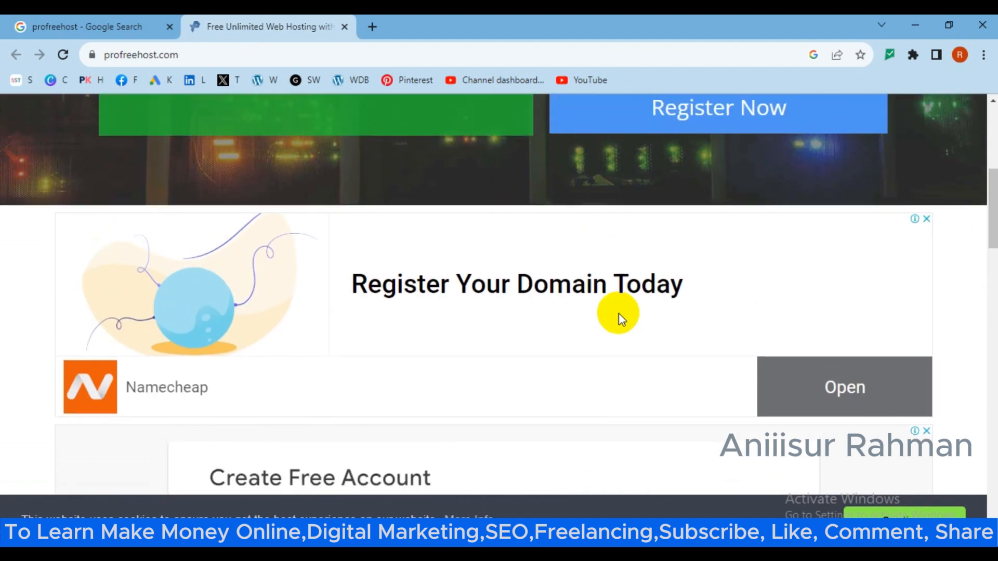
pyautogui.scroll(4, 643, 283)
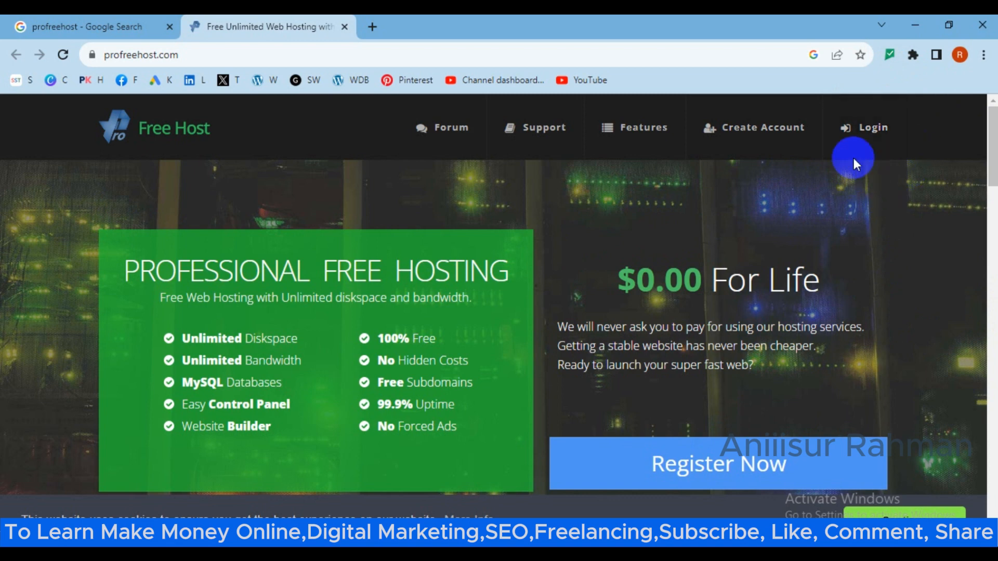
# Go to the ProFreeHost client login page from the top navigation.
pyautogui.click(876, 130)
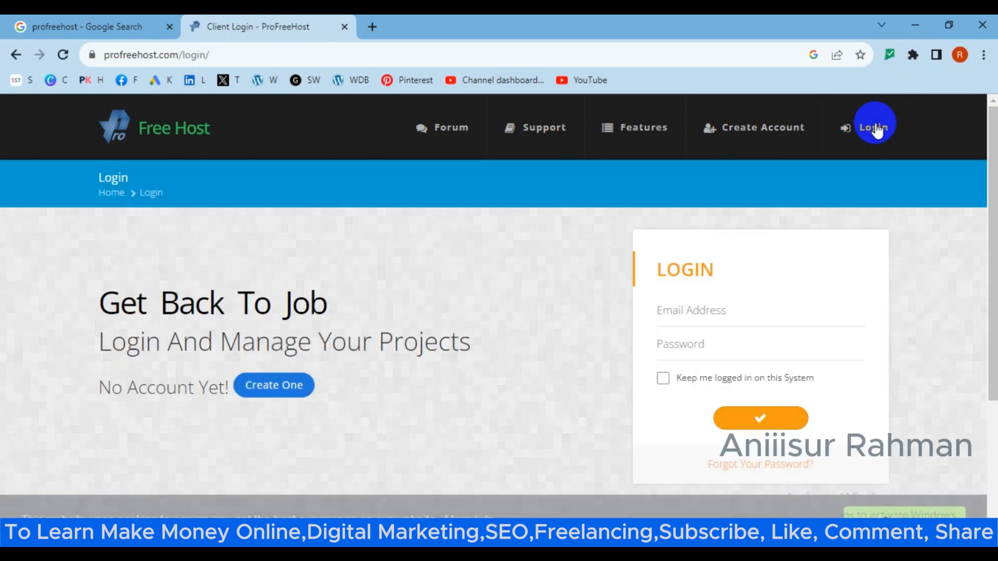
# Enter the account e-mail and password, tick Keep me logged in, and submit the login.
pyautogui.click(707, 314)
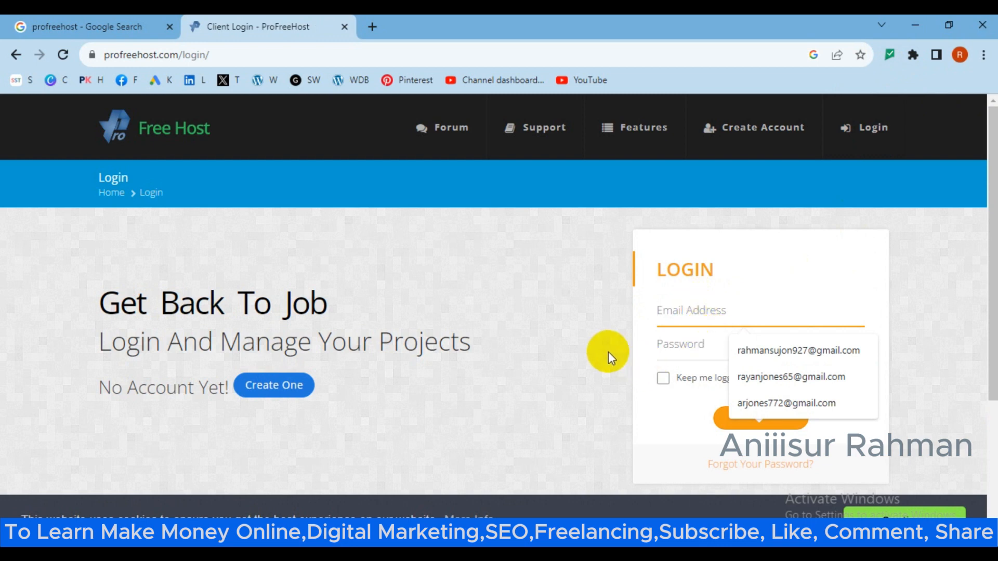
pyautogui.click(608, 352)
pyautogui.click(716, 314)
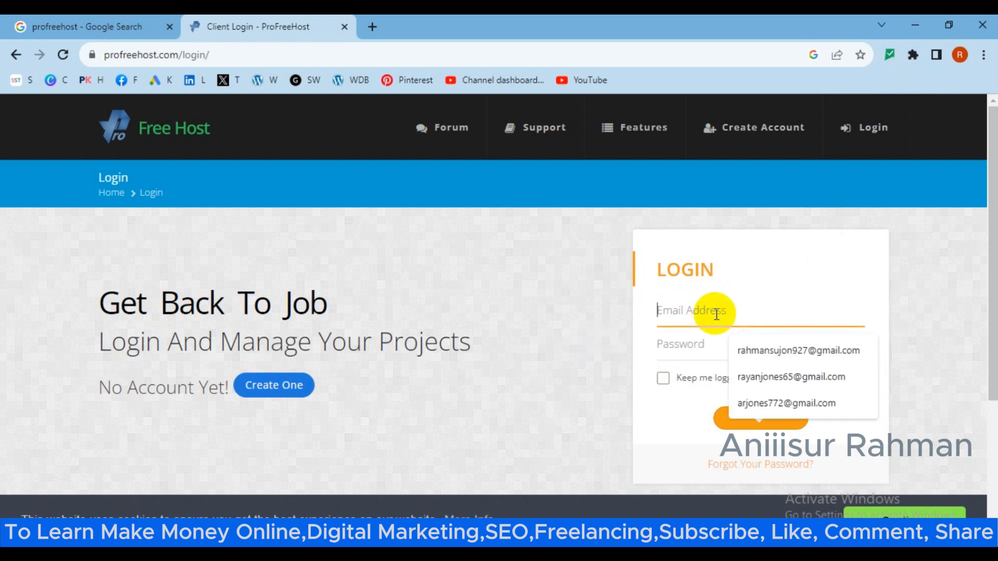
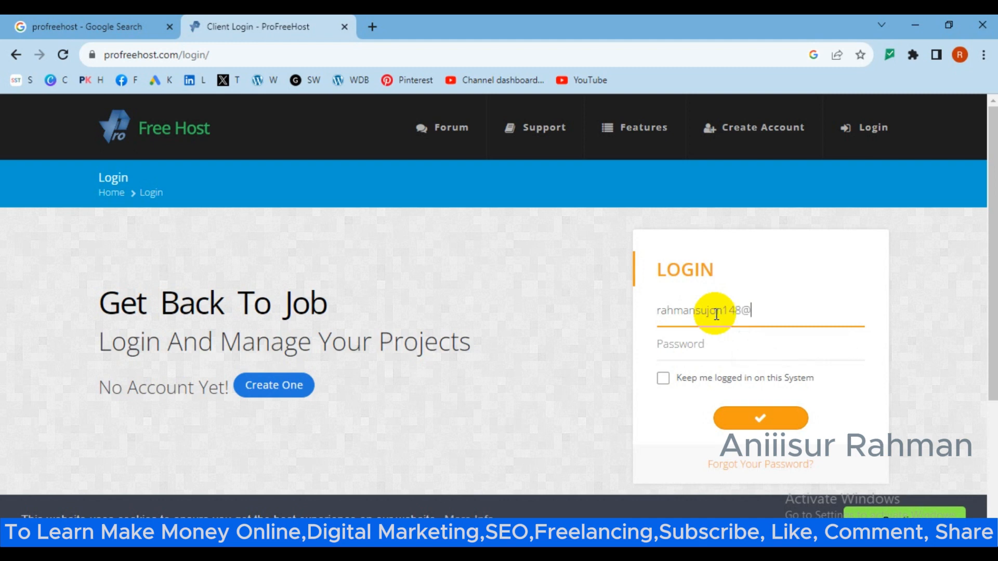
pyautogui.click(697, 349)
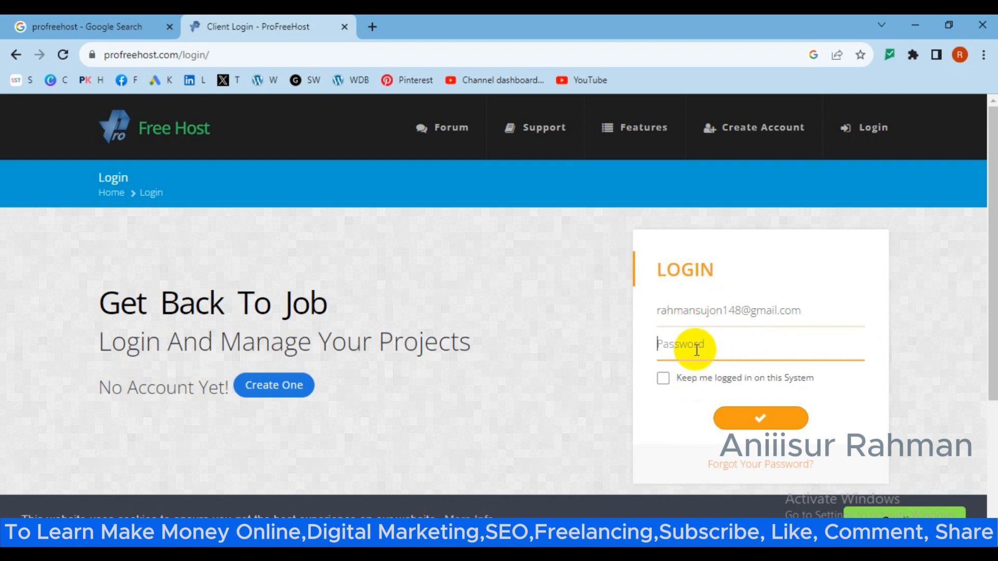
pyautogui.write('•')
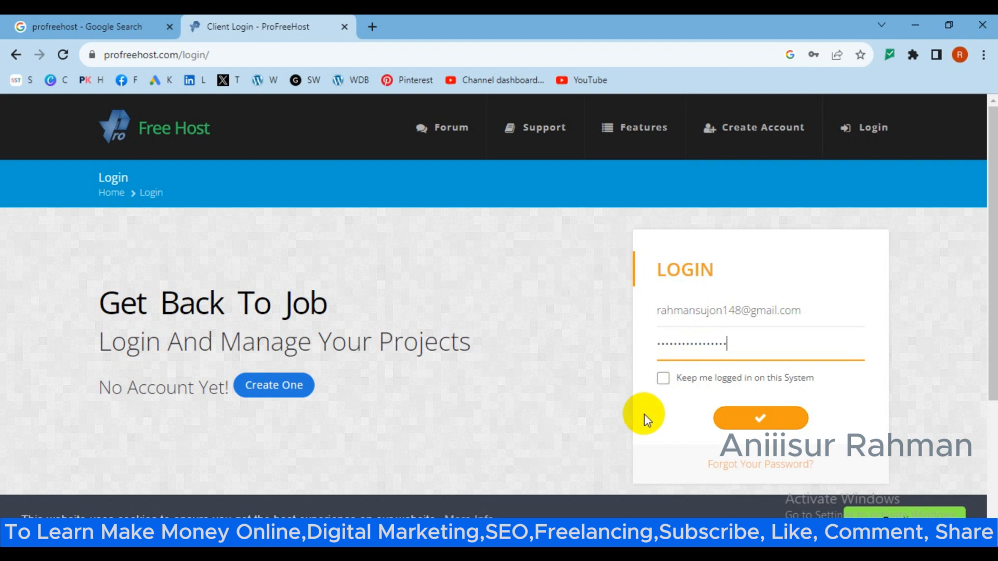
pyautogui.click(666, 380)
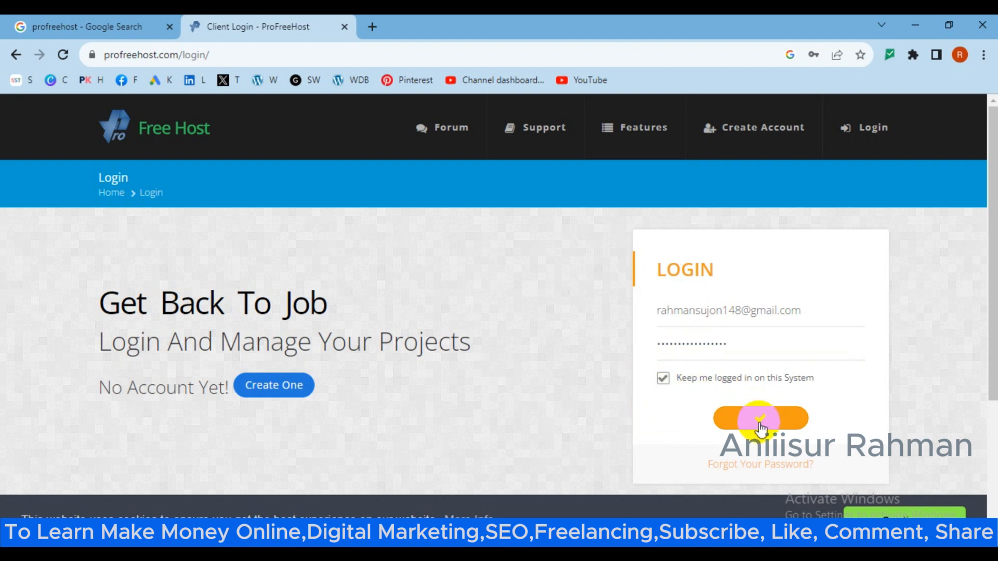
pyautogui.click(758, 418)
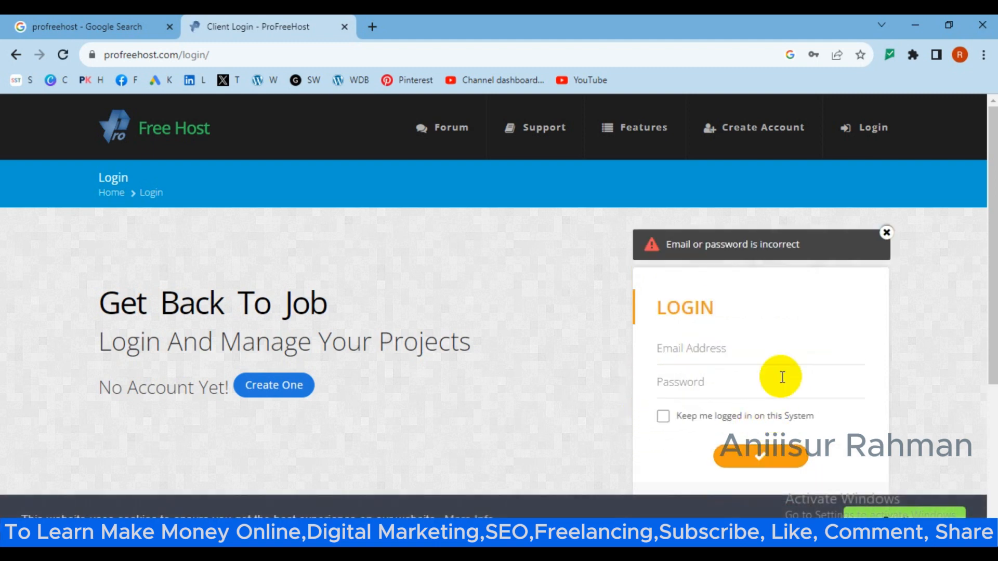
# Fill the saved e-mail from autofill, type the password, keep logged in, and log in again.
pyautogui.click(719, 355)
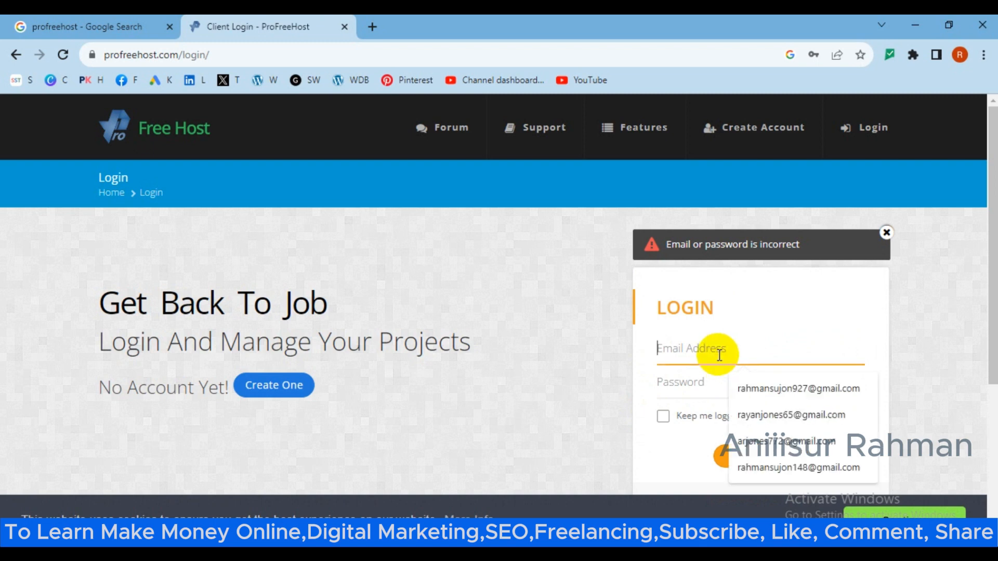
pyautogui.click(799, 467)
pyautogui.click(702, 394)
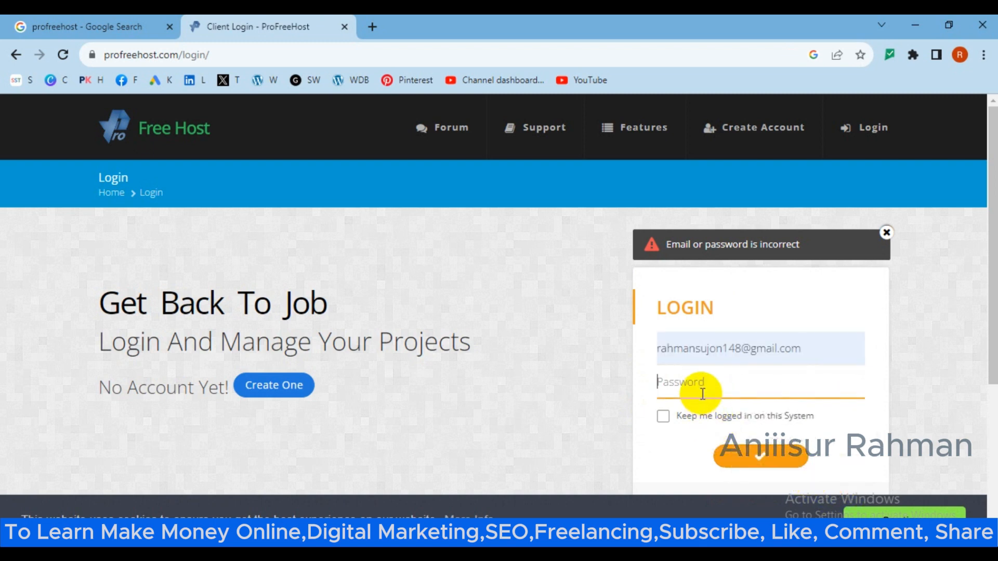
pyautogui.write('r')
pyautogui.click(662, 416)
pyautogui.click(763, 458)
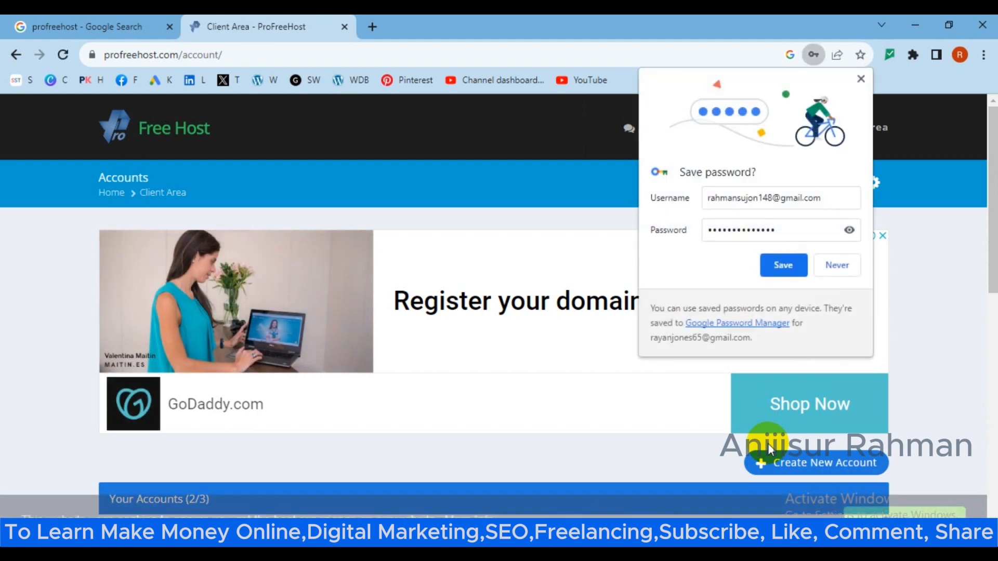
# Save the login in Chrome and look through the two existing ezyro.com accounts.
pyautogui.click(783, 265)
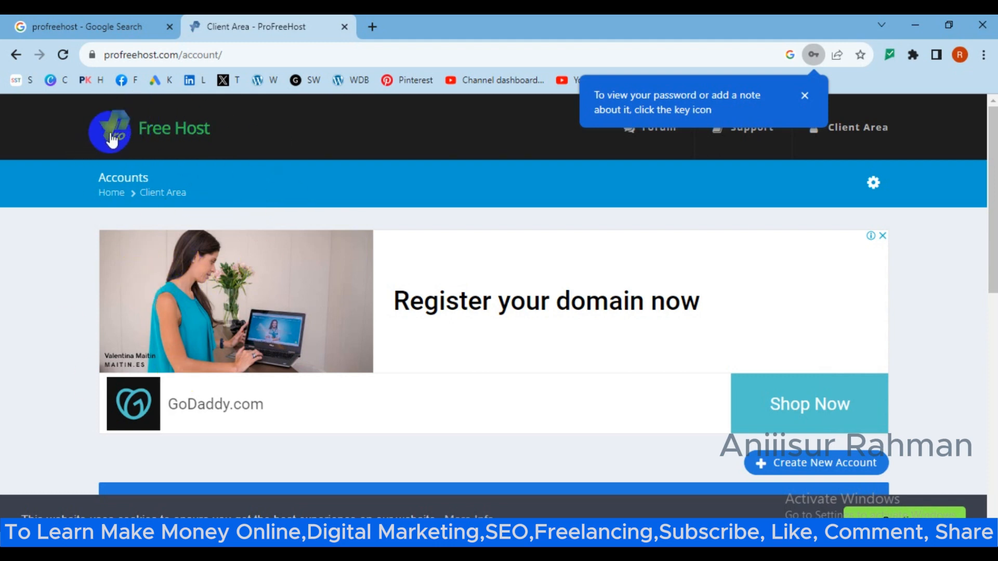
pyautogui.scroll(-1, 577, 309)
pyautogui.scroll(-4, 576, 303)
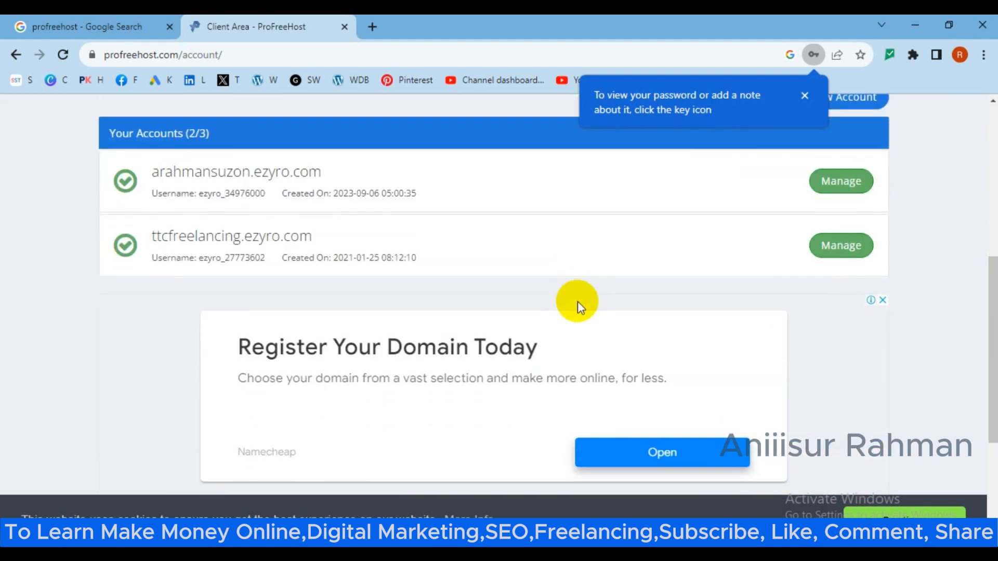
pyautogui.scroll(3, 548, 301)
pyautogui.scroll(-8, 547, 301)
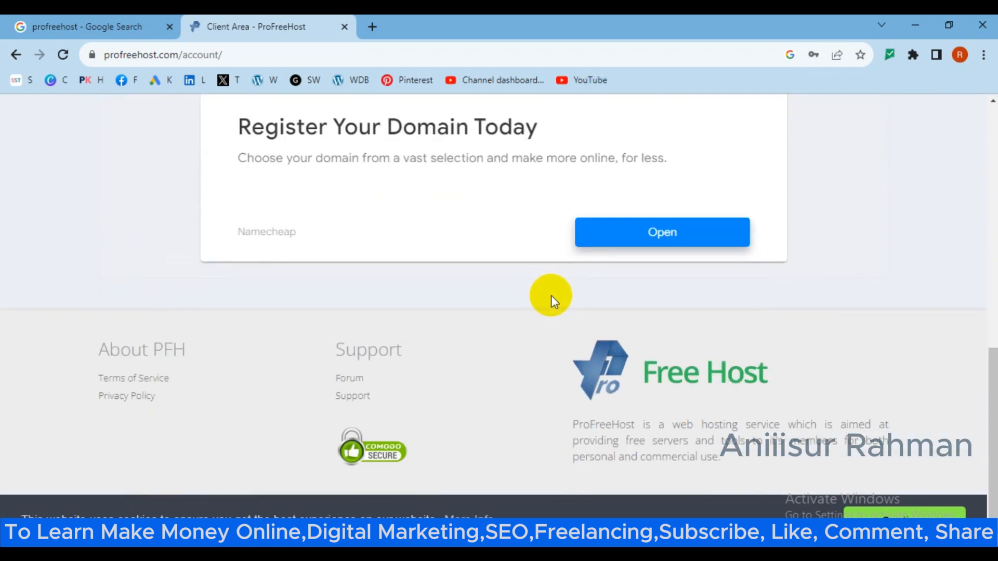
# Finish reviewing Your Accounts and choose Create New Account.
pyautogui.scroll(6, 551, 298)
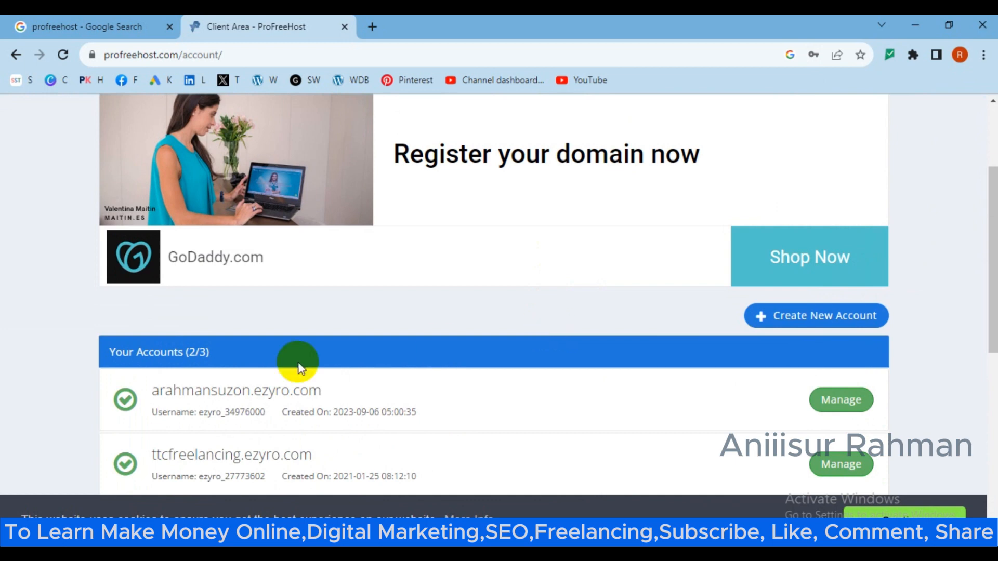
pyautogui.scroll(1, 307, 369)
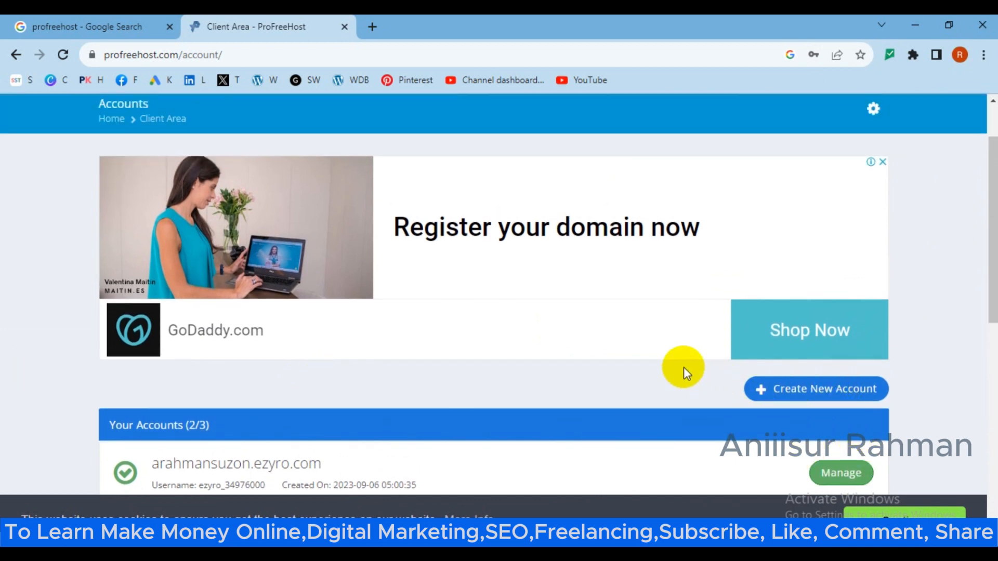
pyautogui.scroll(-1, 684, 367)
pyautogui.scroll(-2, 288, 368)
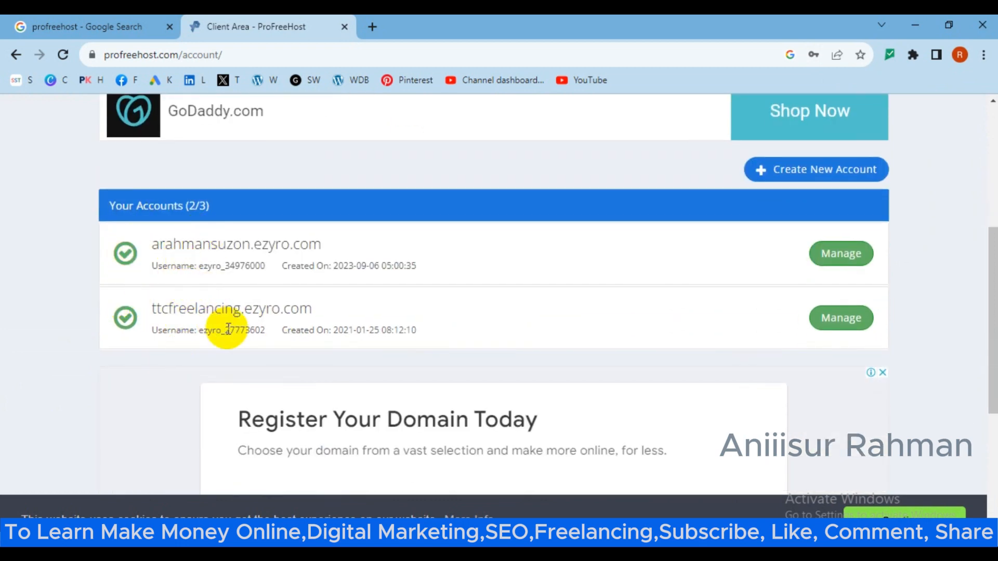
pyautogui.scroll(2, 345, 398)
pyautogui.scroll(2, 349, 393)
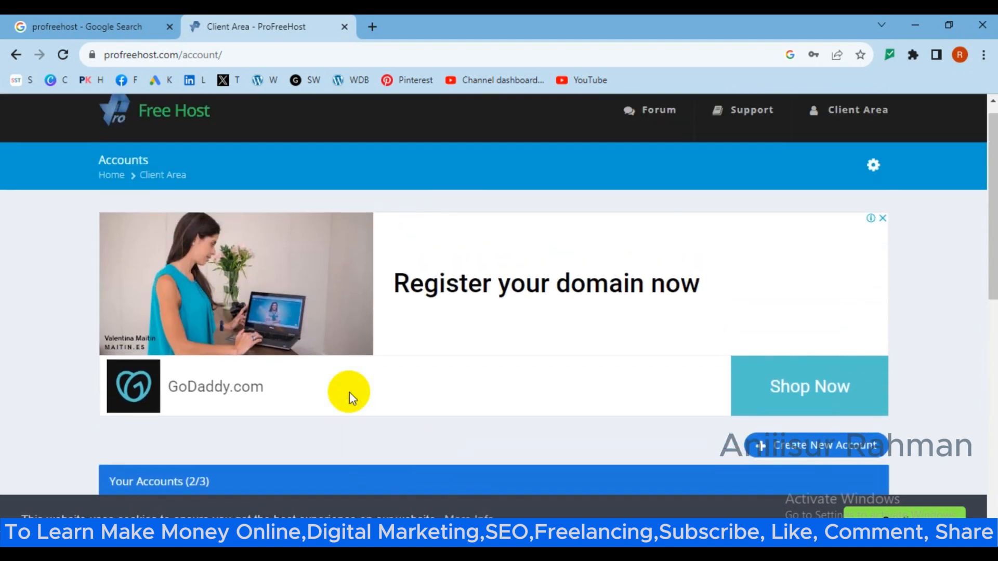
pyautogui.scroll(-1, 760, 447)
pyautogui.scroll(1, 624, 448)
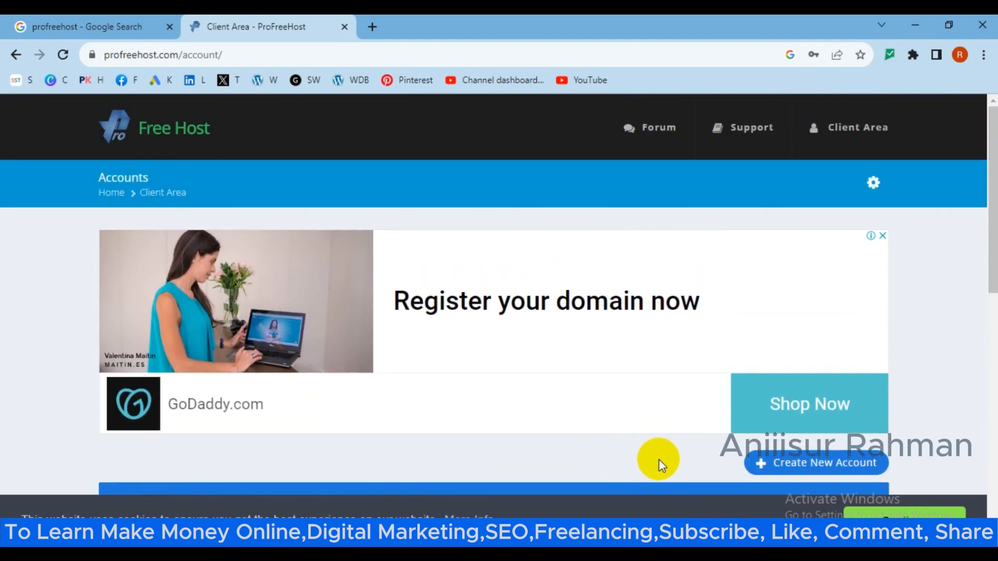
pyautogui.click(759, 464)
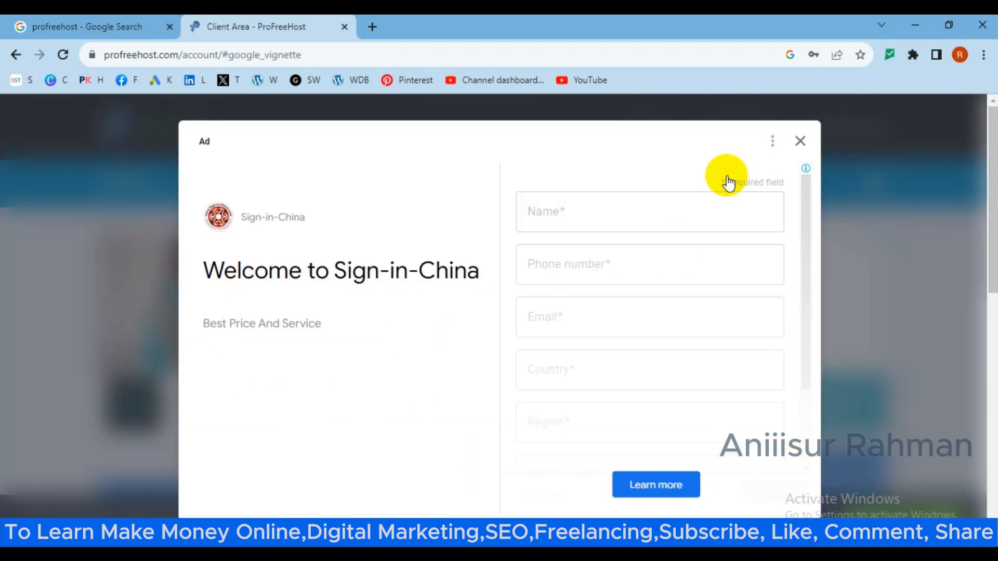
# Close the full-page ad and scroll down to the Create New Website form.
pyautogui.click(799, 142)
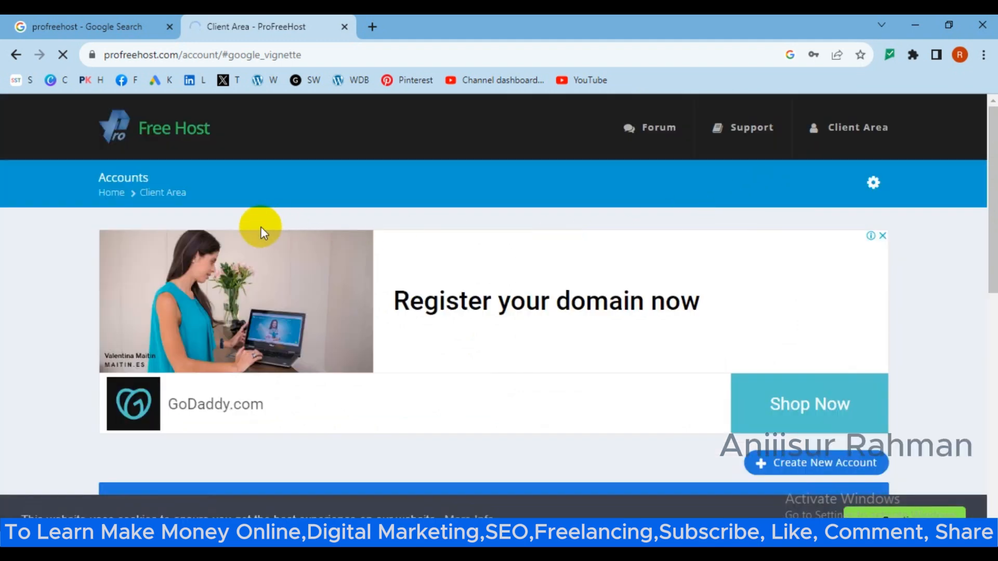
pyautogui.scroll(-5, 356, 233)
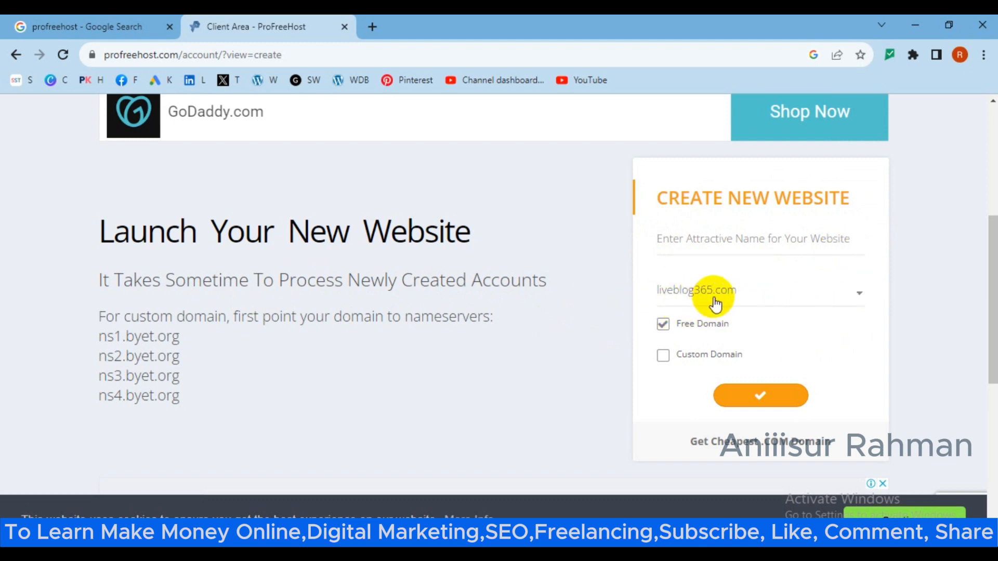
# Choose ezyro.com as the free domain, enter an available site name, and submit the request.
pyautogui.click(842, 300)
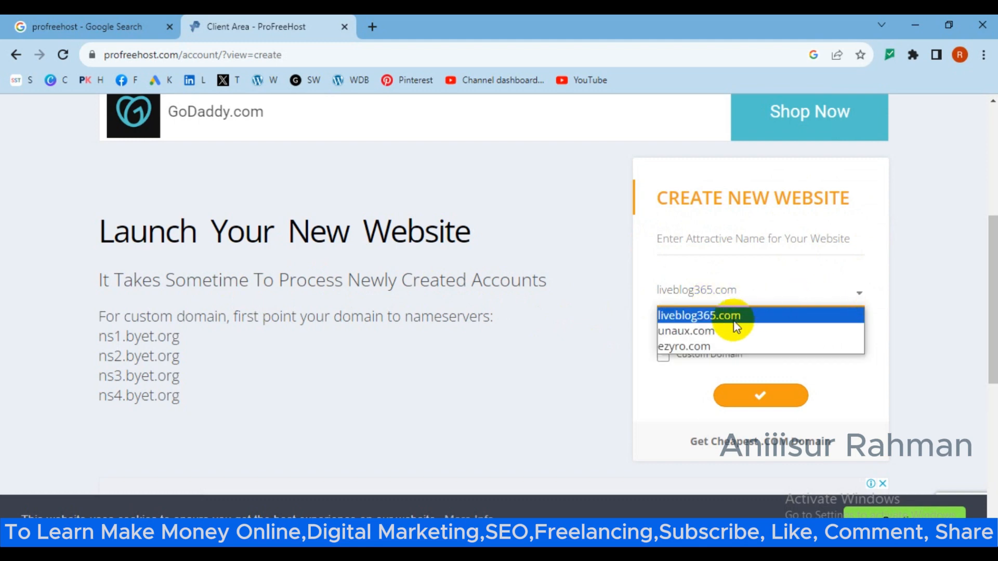
pyautogui.click(680, 347)
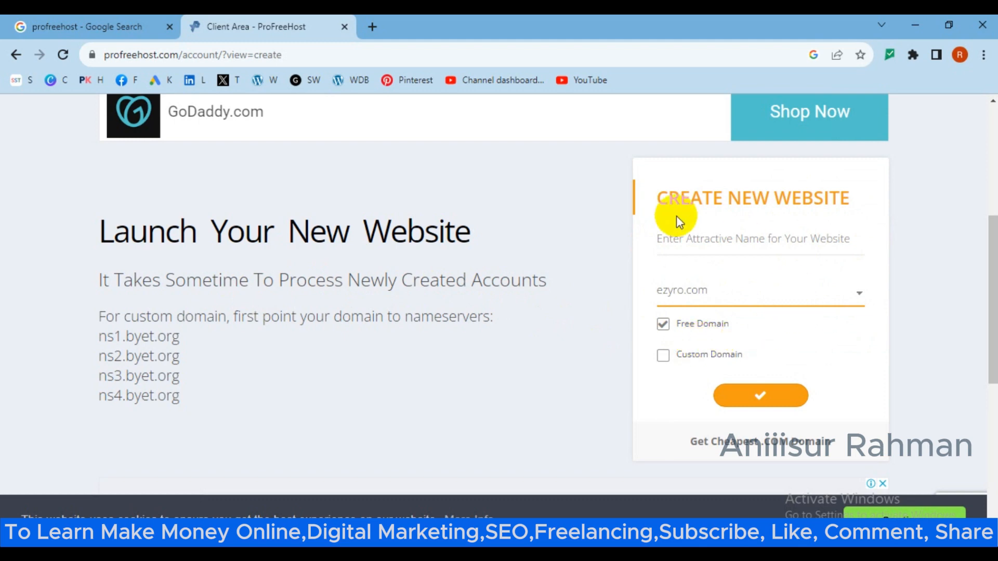
pyautogui.click(676, 251)
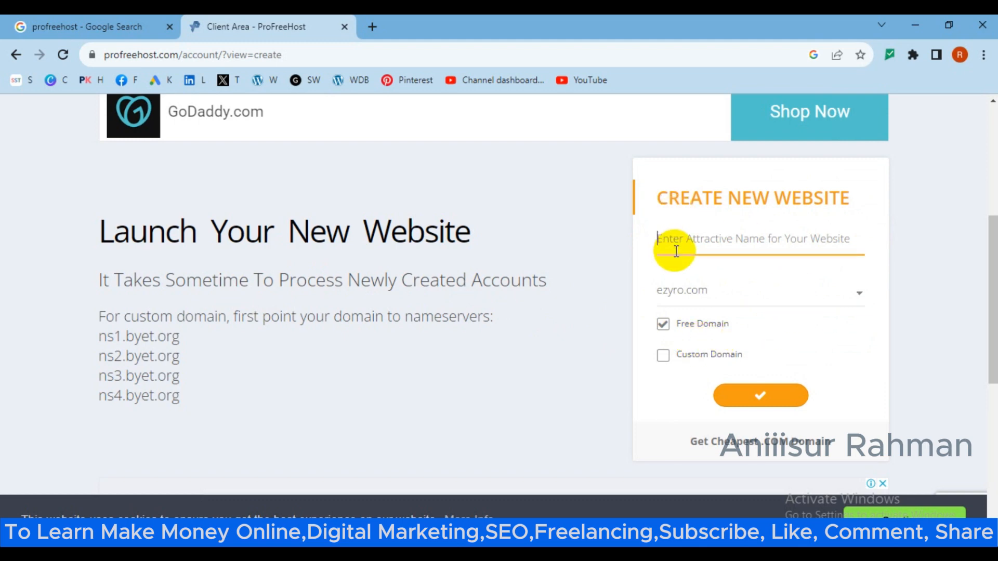
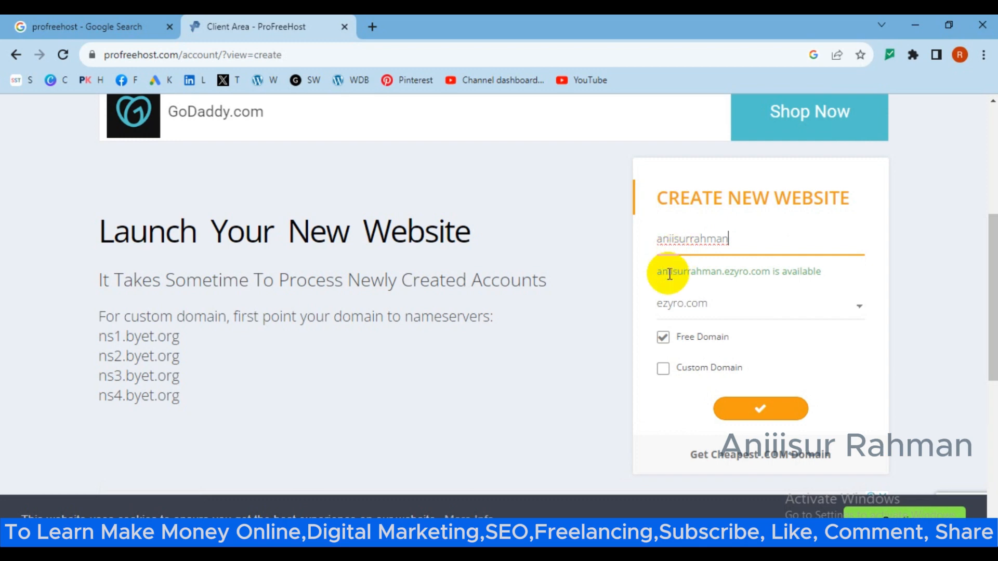
pyautogui.click(674, 239)
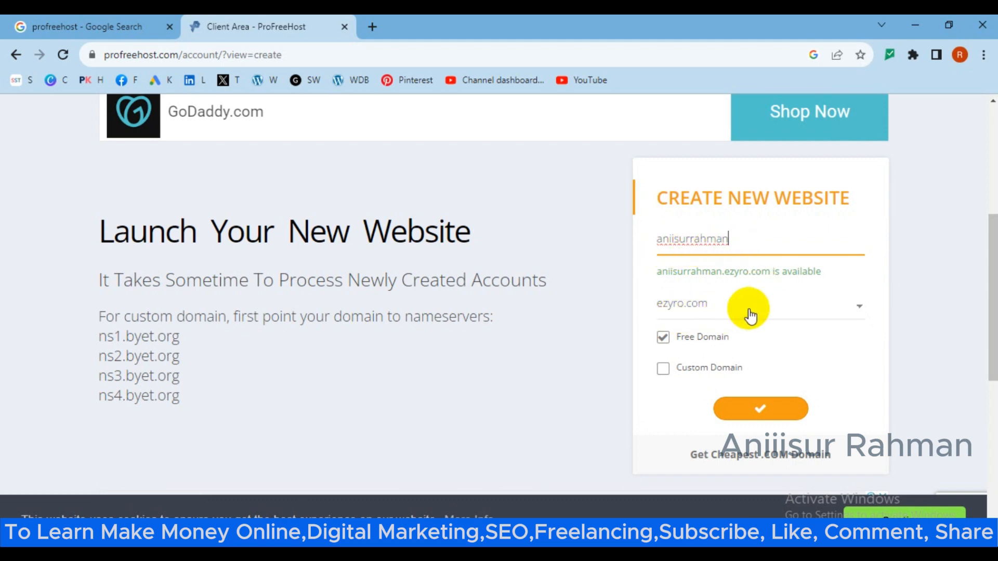
pyautogui.click(768, 419)
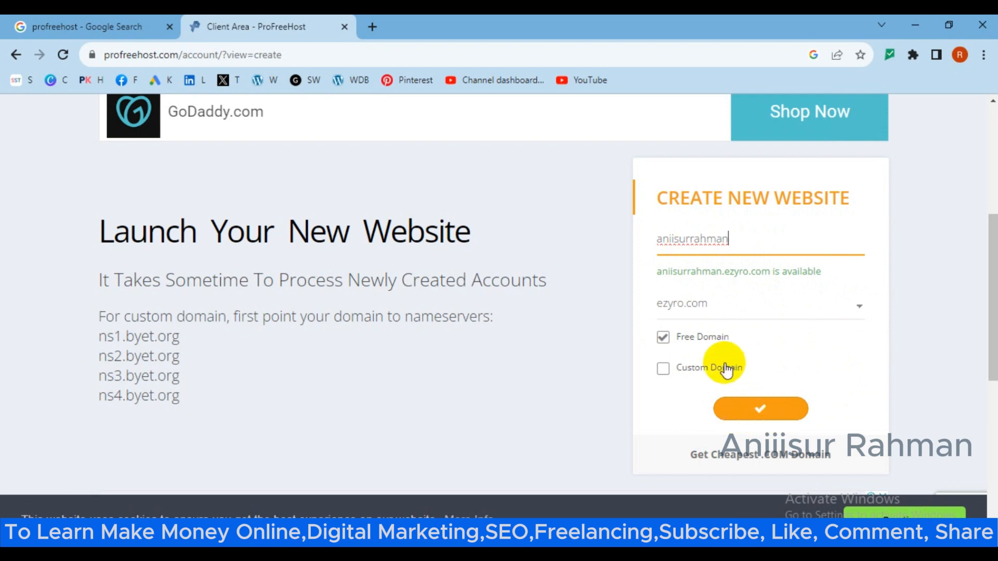
# Check the available ezyro.com subdomain on the form and resubmit the new website request.
pyautogui.scroll(1, 724, 364)
pyautogui.scroll(-1, 755, 372)
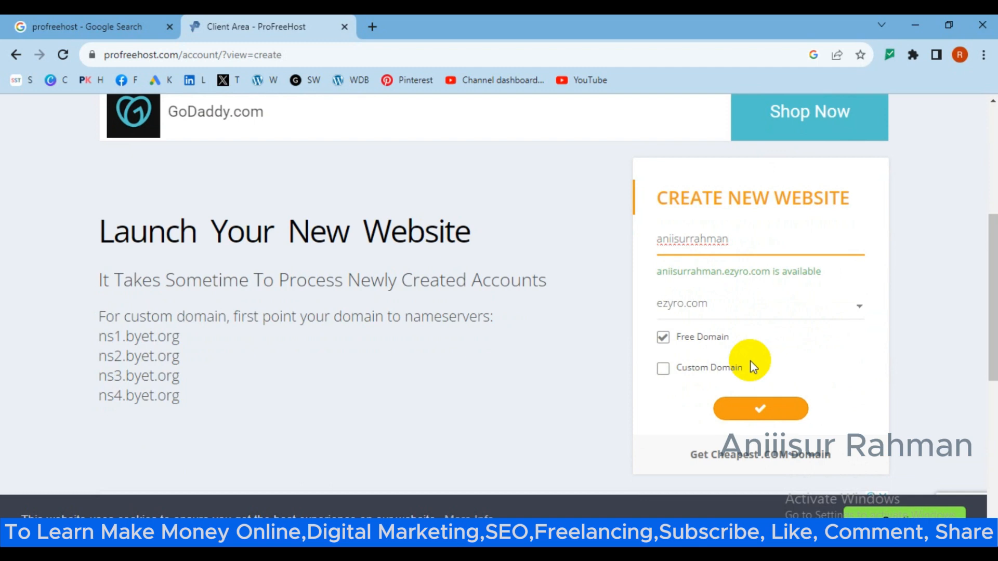
pyautogui.scroll(1, 728, 348)
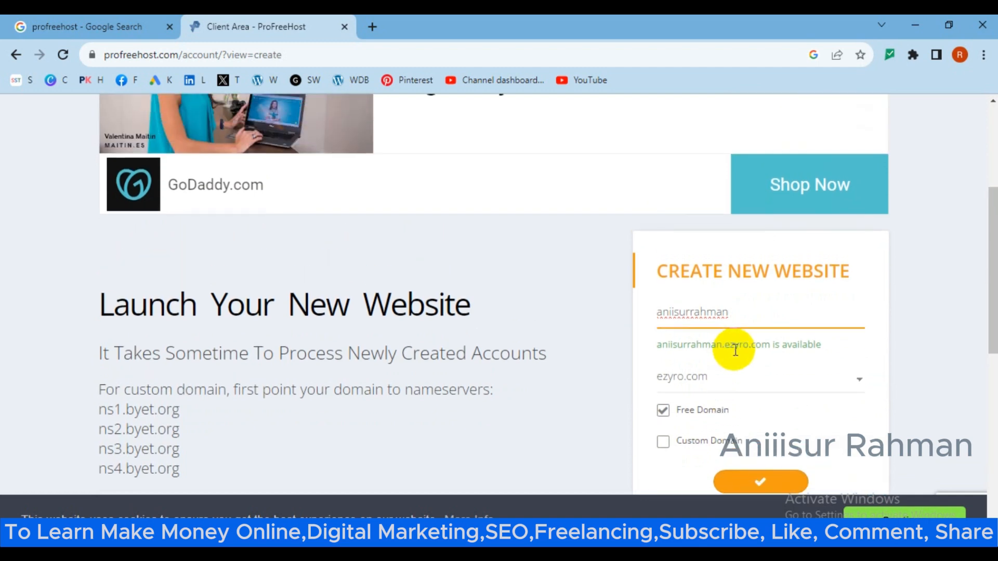
pyautogui.scroll(-3, 747, 345)
pyautogui.scroll(6, 472, 317)
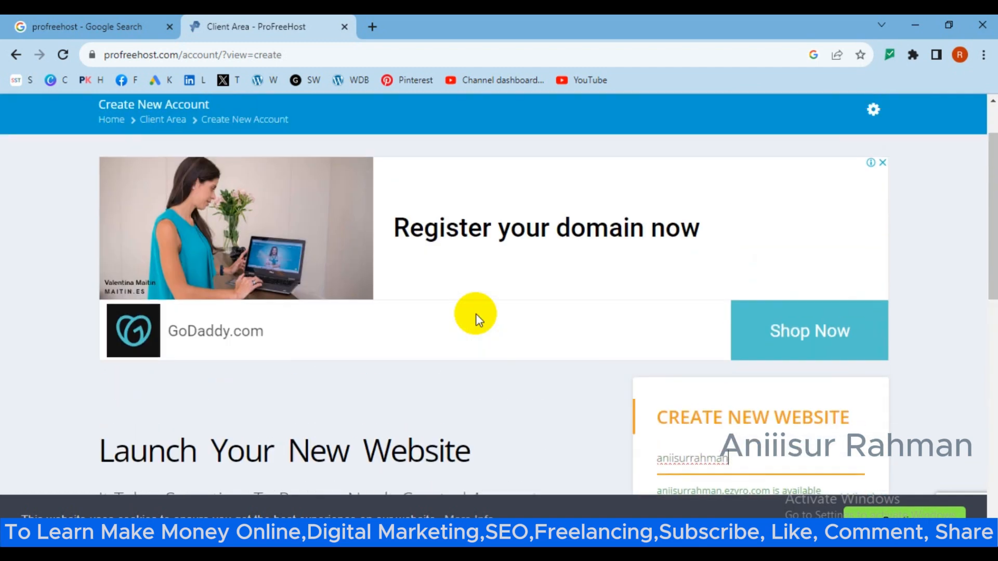
pyautogui.scroll(-10, 477, 319)
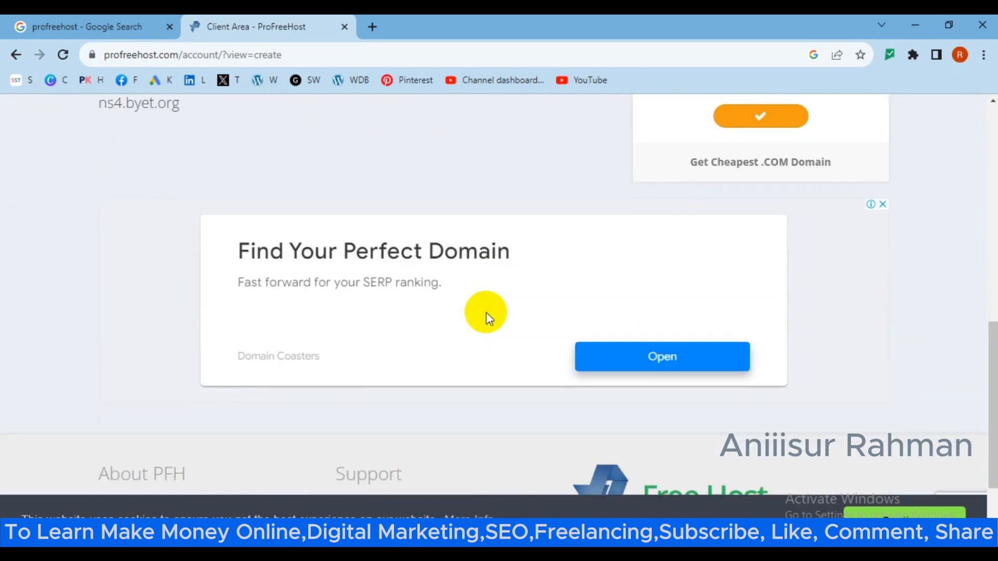
pyautogui.scroll(5, 487, 316)
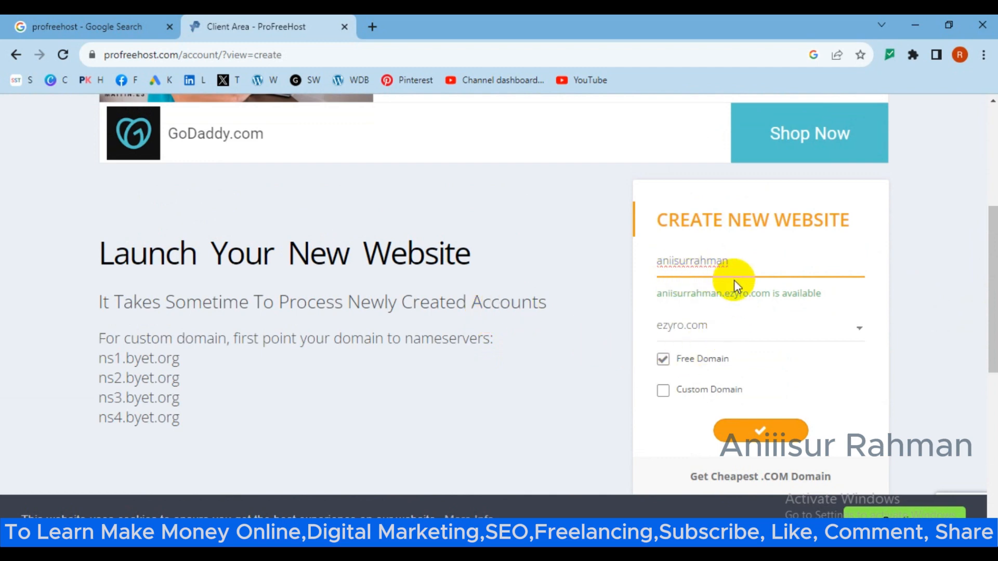
pyautogui.click(758, 431)
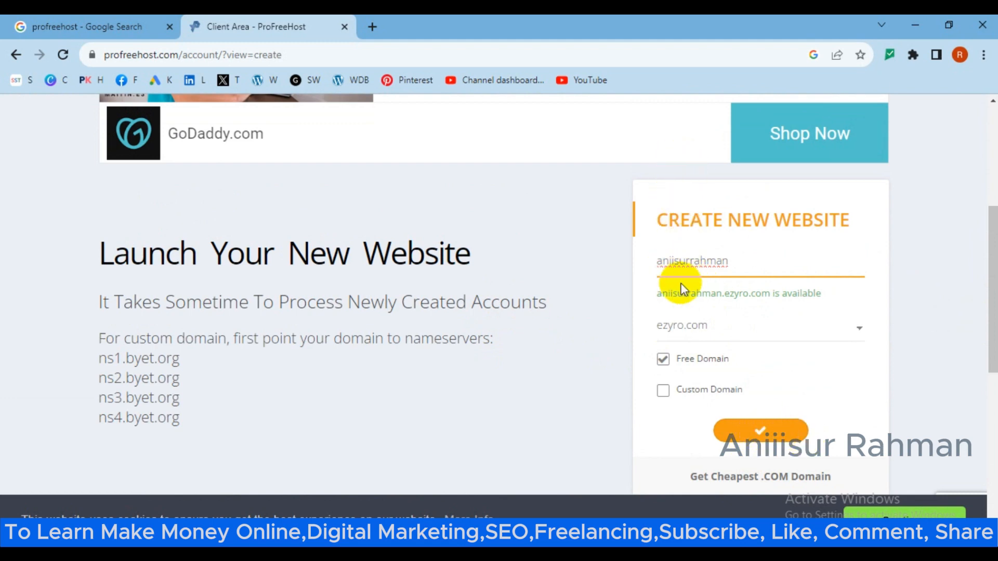
# Submit the form again and find the new ezyro.com account atop Your Accounts (3/3).
pyautogui.click(748, 438)
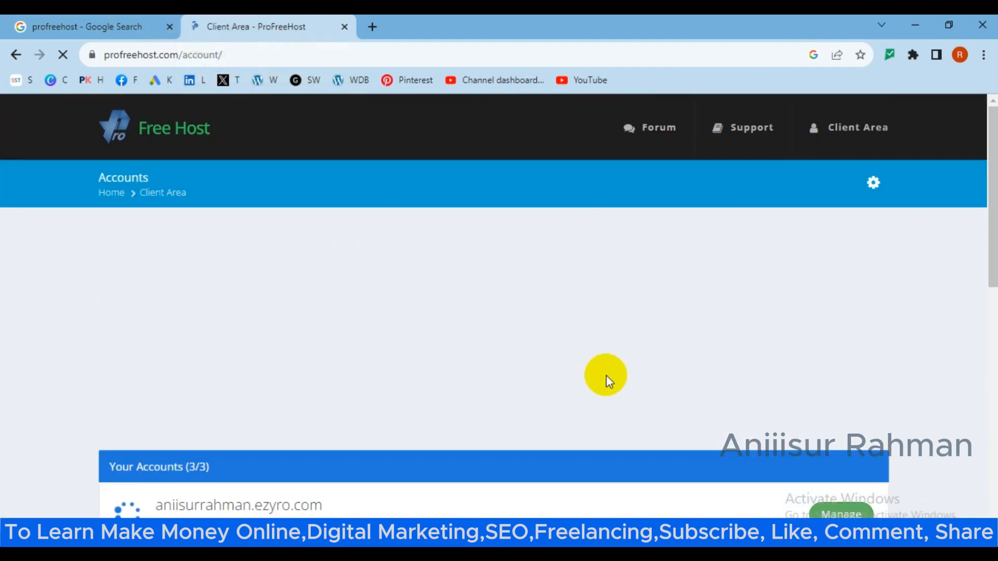
pyautogui.scroll(-3, 577, 380)
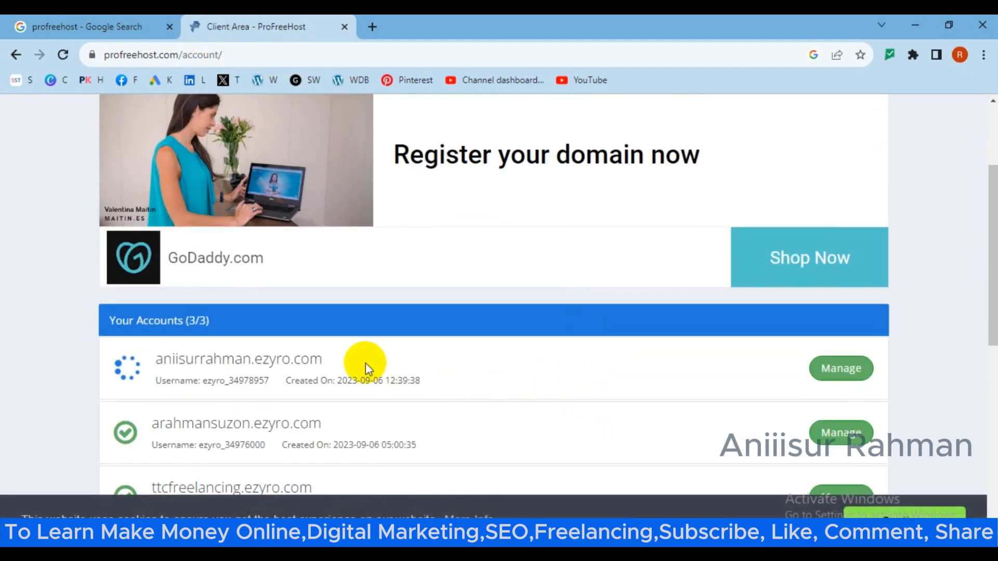
pyautogui.scroll(-2, 379, 361)
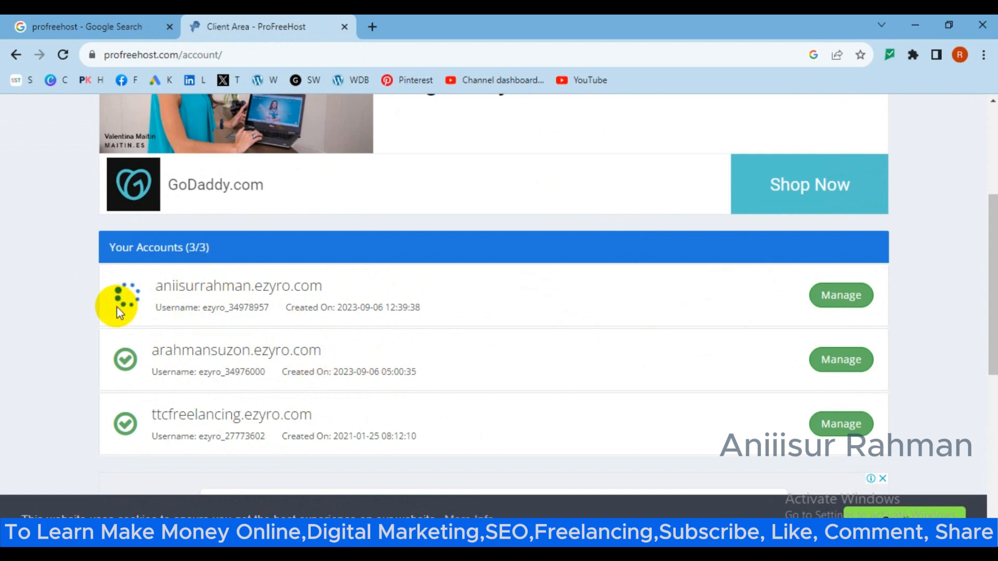
# Open Manage for the new ezyro.com account, close the Google tab, and dismiss the cookie notice.
pyautogui.click(843, 302)
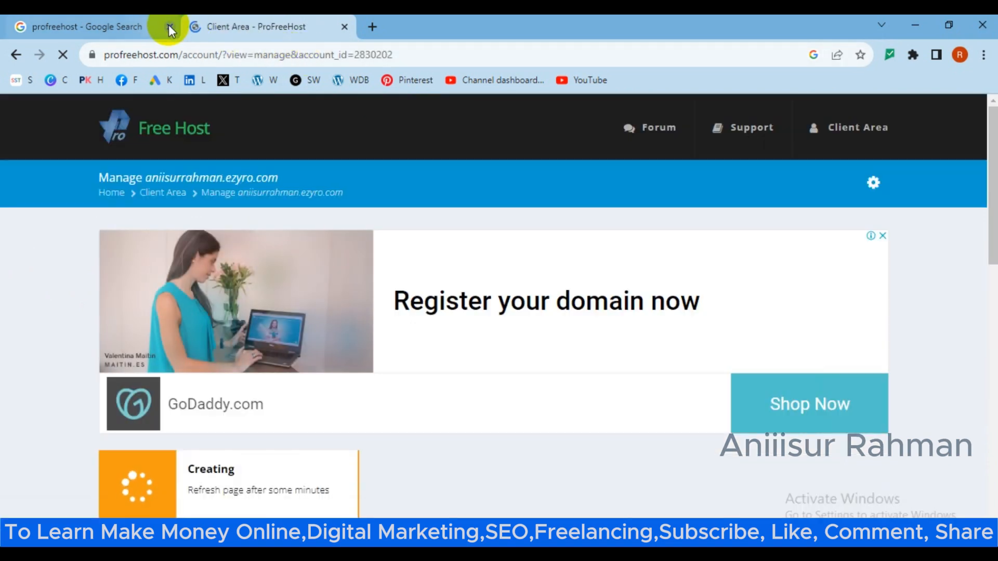
pyautogui.click(170, 27)
pyautogui.scroll(-1, 467, 312)
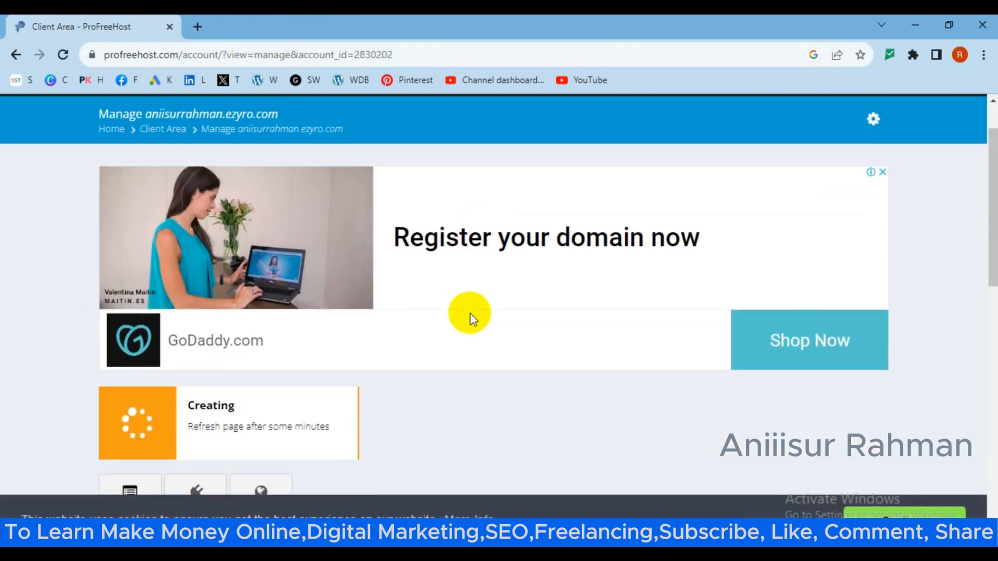
pyautogui.scroll(-1, 472, 317)
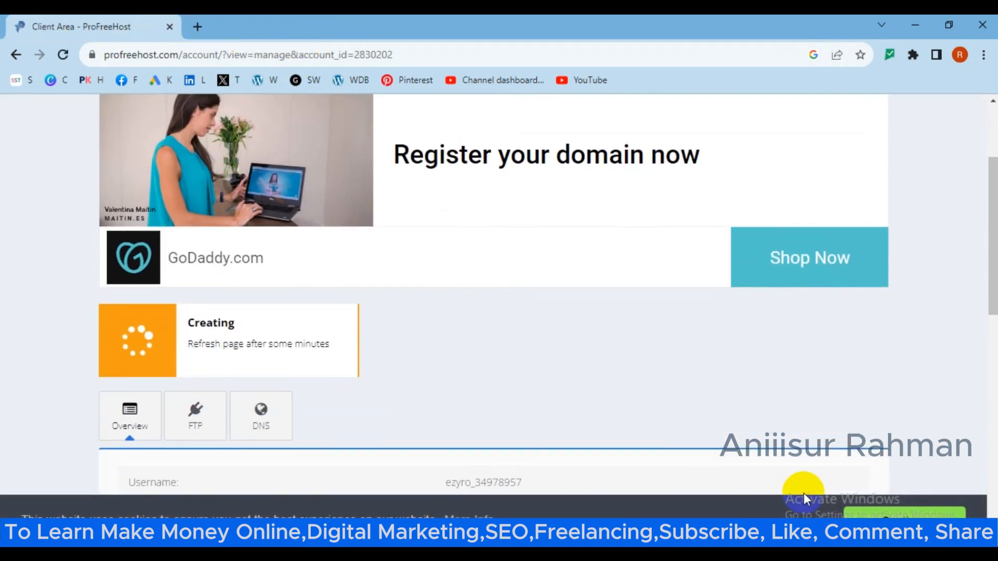
pyautogui.click(913, 513)
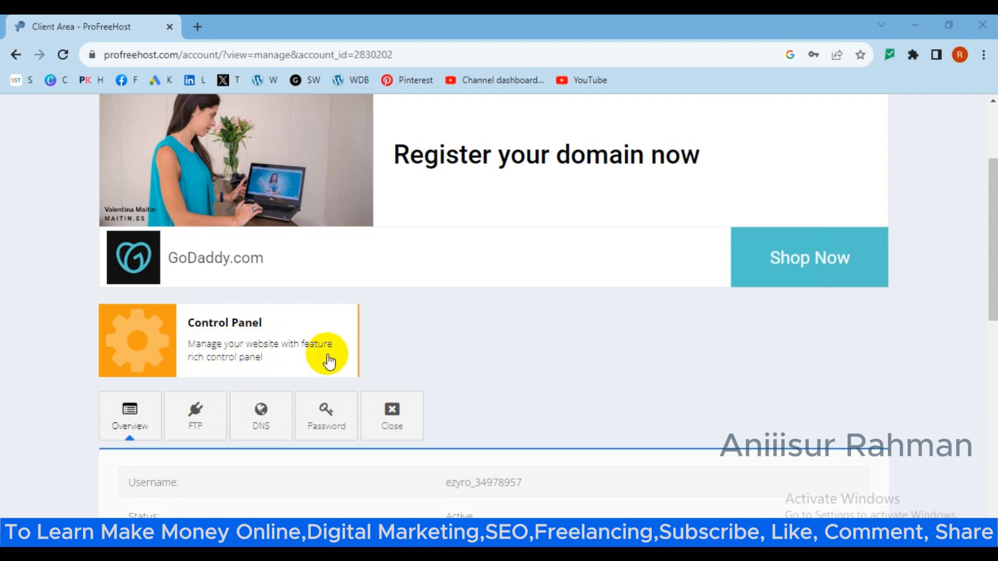
# Check the management page shows status Active with Control Panel available.
pyautogui.scroll(-1, 369, 359)
pyautogui.scroll(2, 365, 360)
pyautogui.scroll(-1, 367, 362)
pyautogui.scroll(-2, 364, 362)
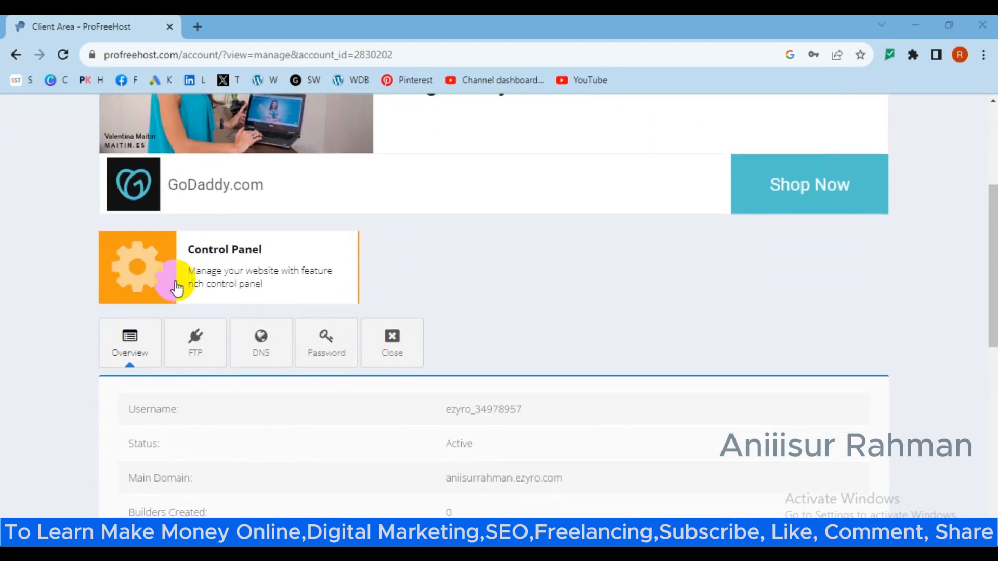